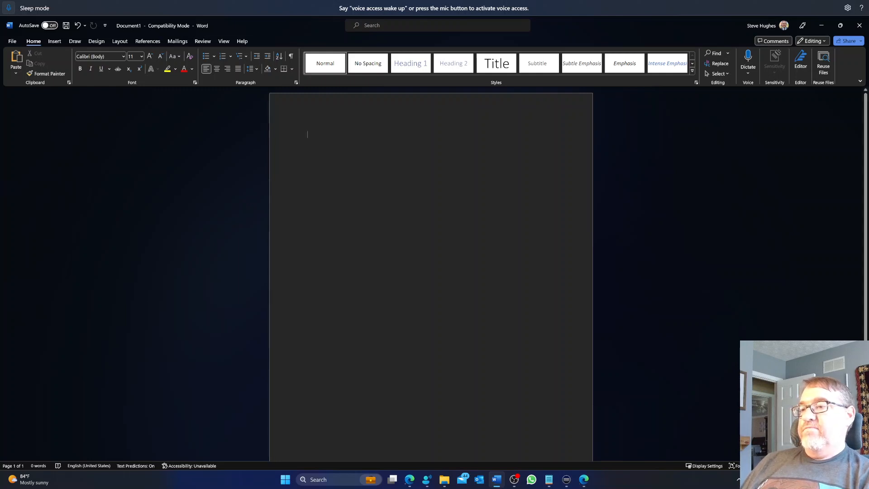
Enter the heading lines "Caring Bridge Journal Entry" and "A Quick Update and Illustration of Voice Access", then start a new paragraph.
{"action": "scroll", "coordinate": [431, 277], "scroll_direction": "up", "scroll_amount": 3}
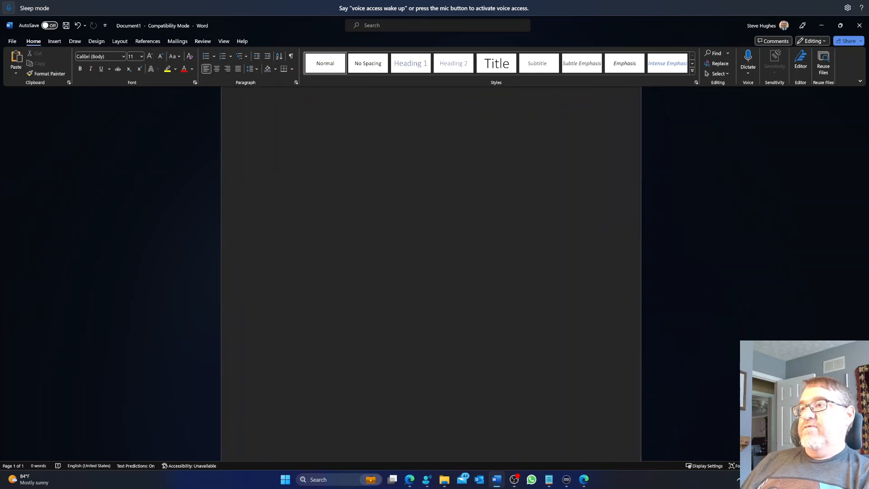
{"action": "scroll", "coordinate": [431, 277], "scroll_direction": "up", "scroll_amount": 1}
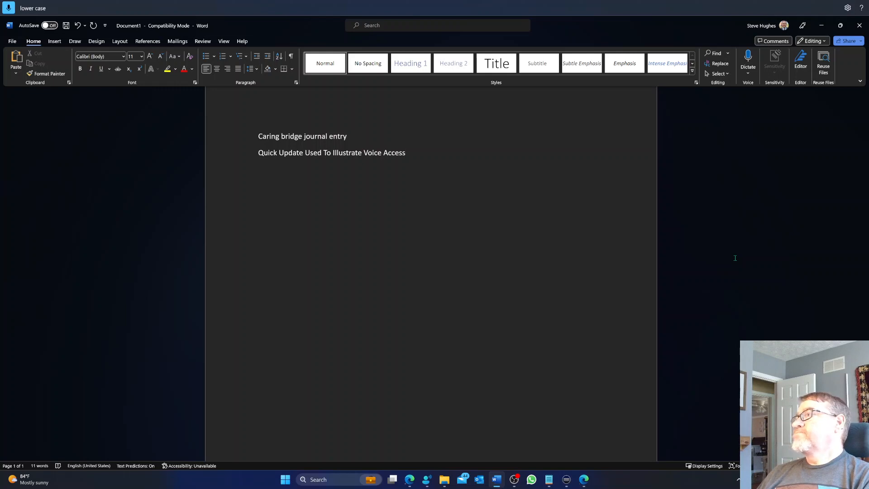
{"action": "type", "text": "2"}
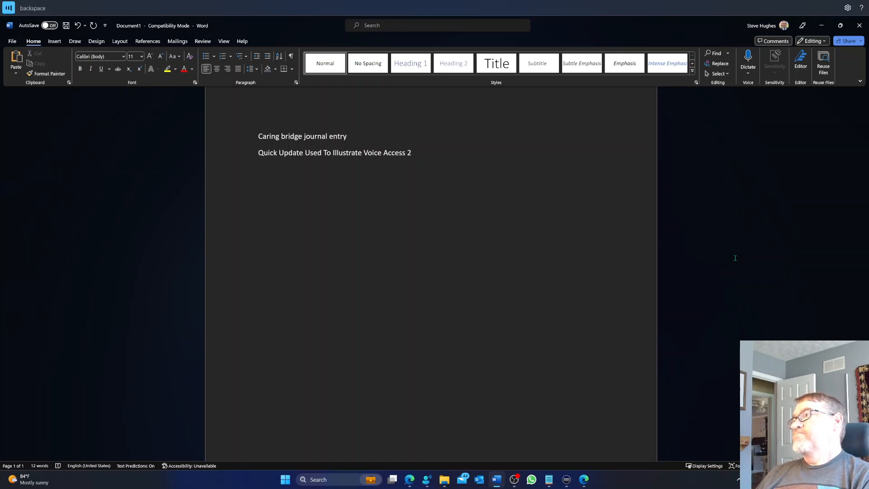
{"action": "key", "text": "BackSpace"}
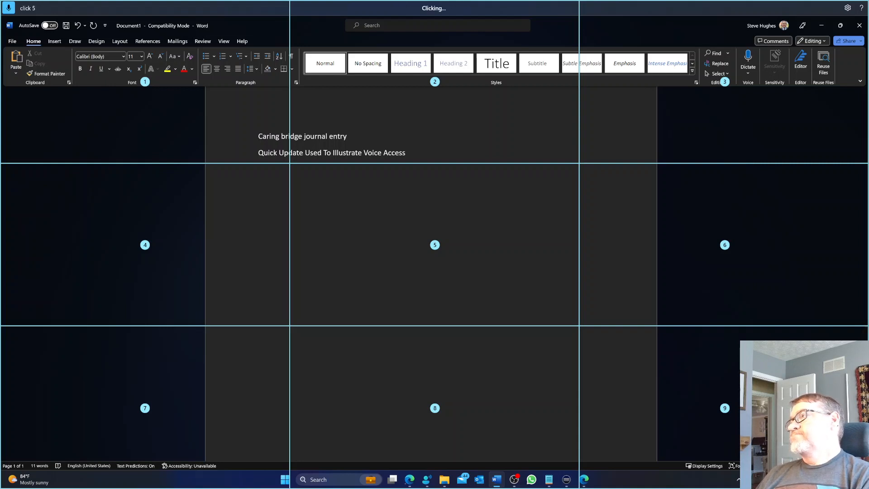
{"action": "left_click", "coordinate": [434, 245]}
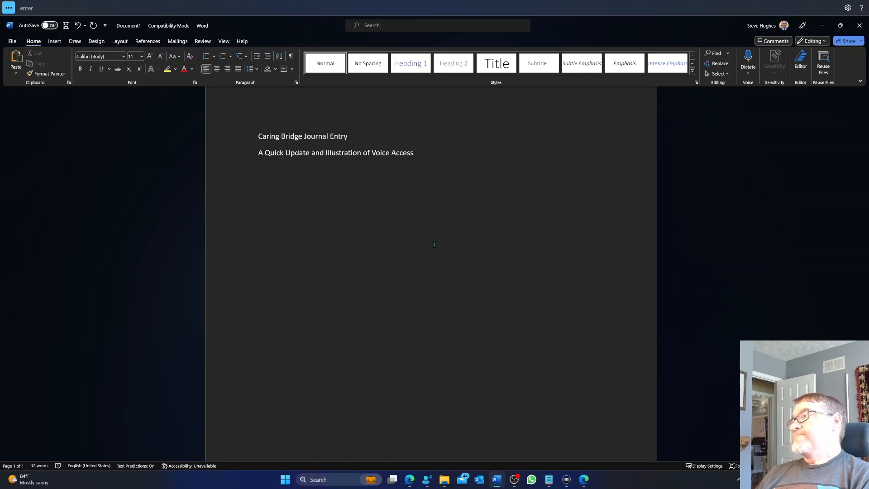
{"action": "key", "text": "Return"}
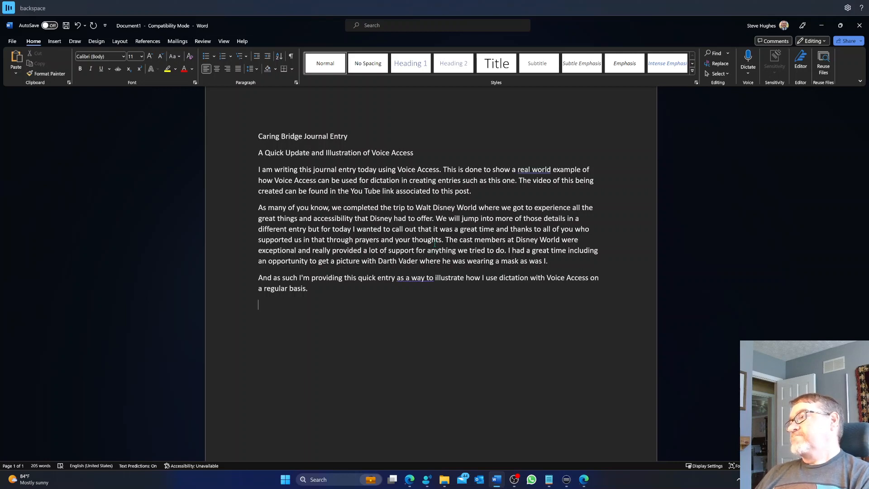
Continue the paragraph after "on a regular basis." with text from "I do believe that one of the reasons" to "God has a plan".
{"action": "key", "text": "BackSpace"}
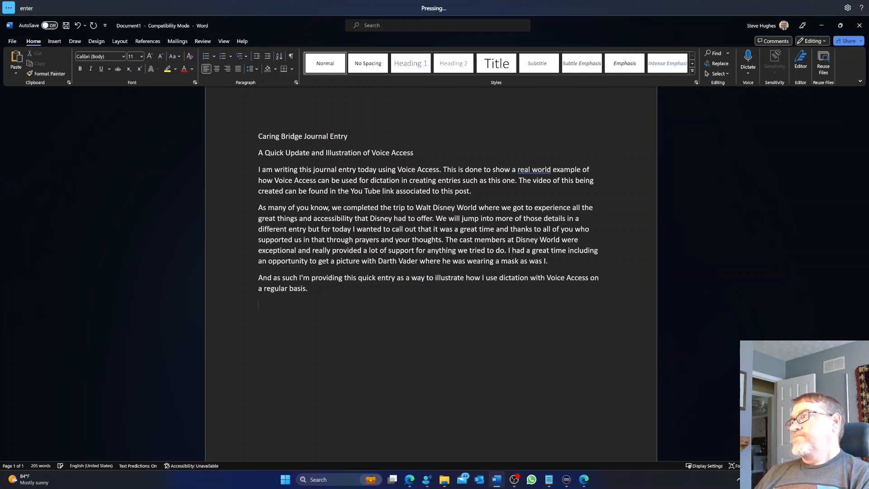
{"action": "key", "text": "Return"}
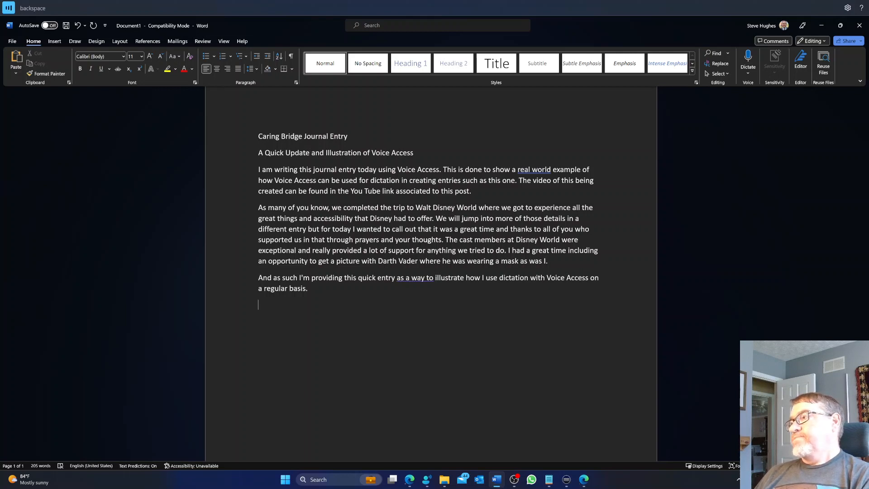
{"action": "key", "text": "BackSpace"}
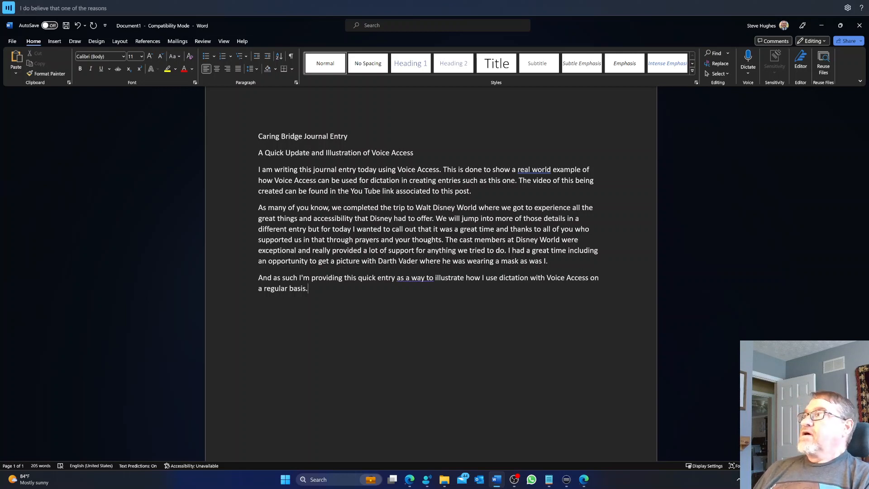
{"action": "type", "text": "I do believe that one of the reasons I am working through this disability in the way that I"}
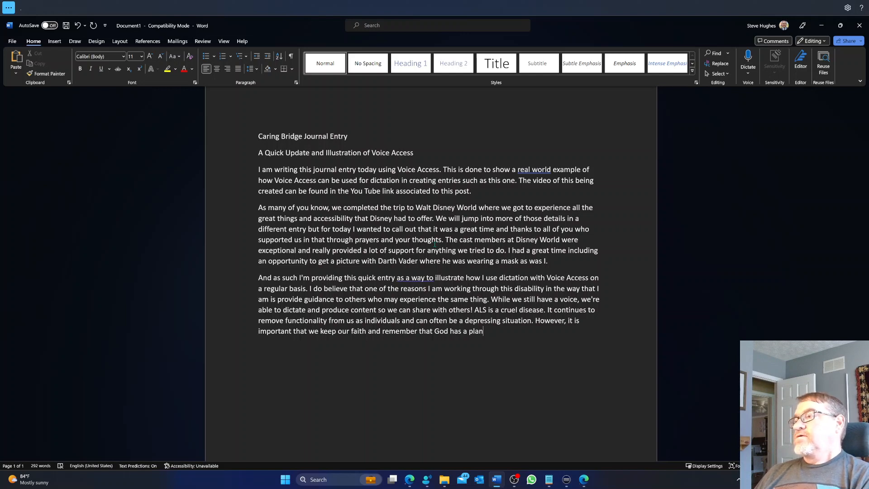
{"action": "key", "text": "Return"}
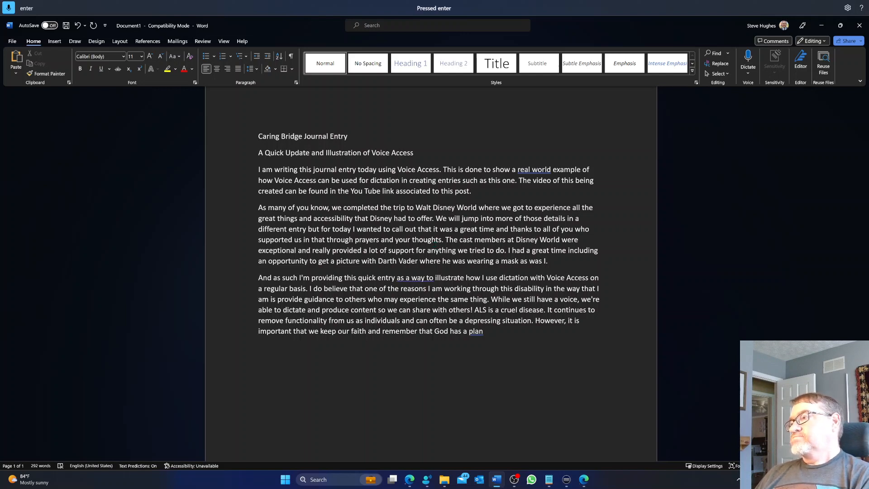
{"action": "key", "text": "BackSpace"}
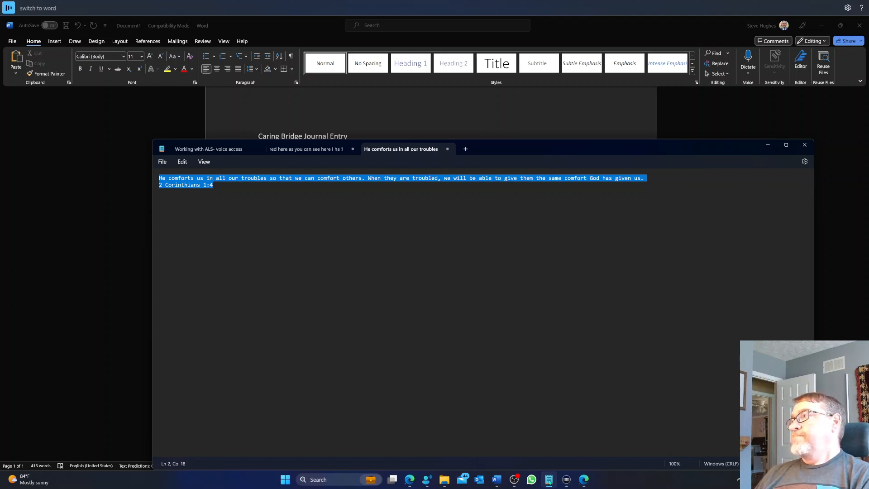
Switch to Word, paste the copied 2 Corinthians 1:4 verse at the document's end, and add the closing line "Thanks for listening and I hope you all have a great holiday weekend!".
{"action": "left_click", "coordinate": [497, 482]}
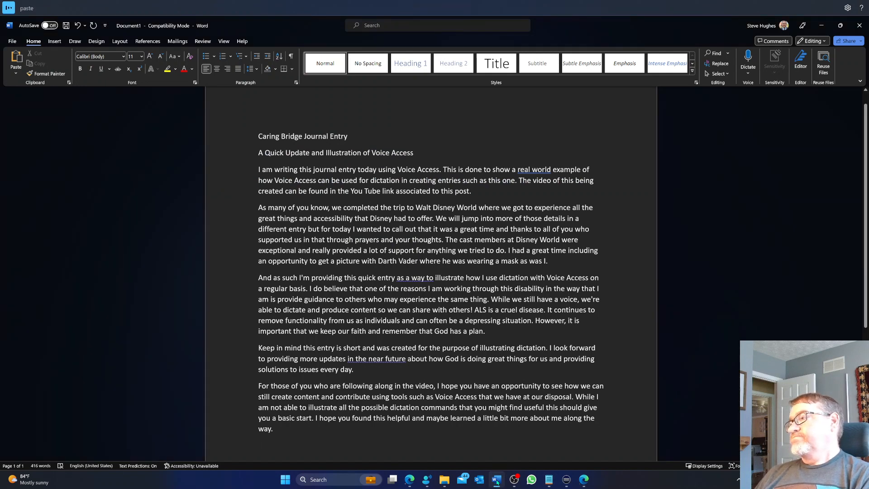
{"action": "type", "text": "He comforts us in all our troubles so that we can comfort others. When they are troubled, we will be able to give them the same comfort God has given us. 2 Corinthians 1:4"}
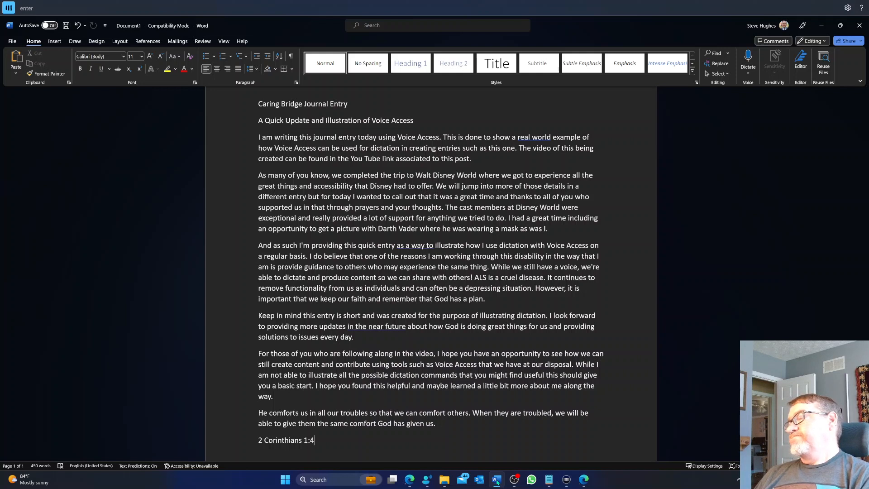
{"action": "key", "text": "Return"}
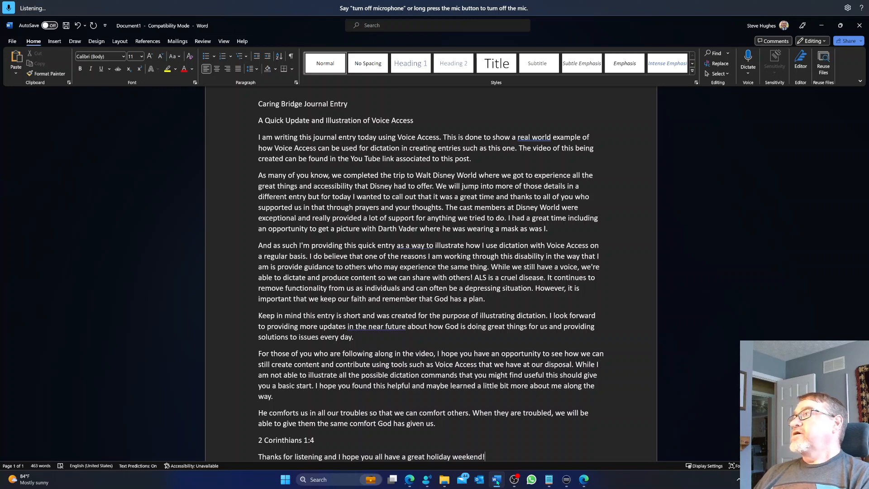
Copy the whole document and paste it into the body of a new CaringBridge journal entry in Edge.
{"action": "key", "text": "ctrl+a"}
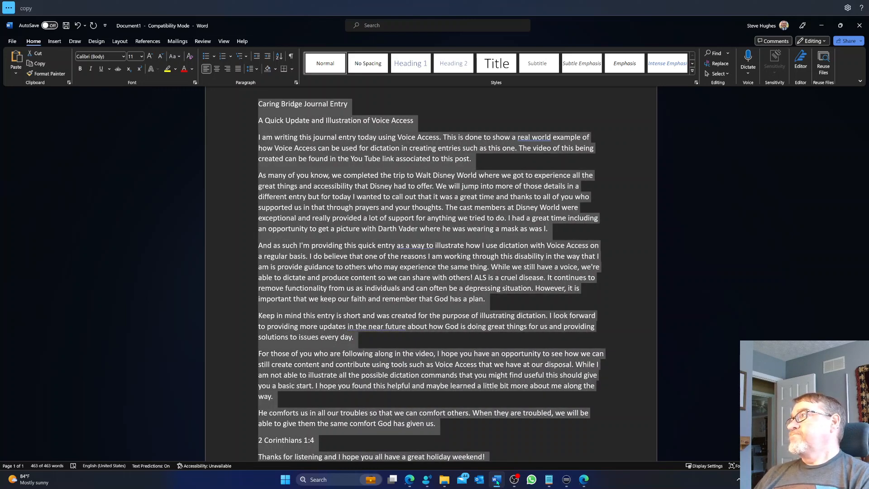
{"action": "key", "text": "ctrl+c"}
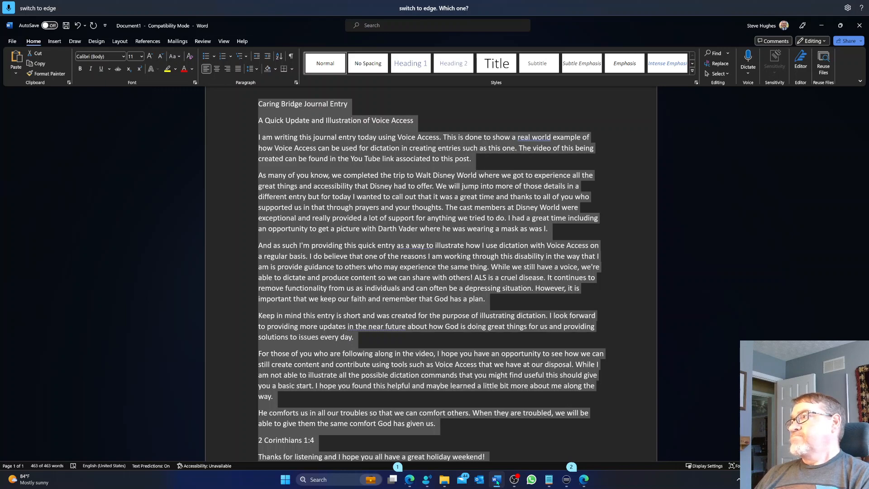
{"action": "left_click", "coordinate": [410, 481]}
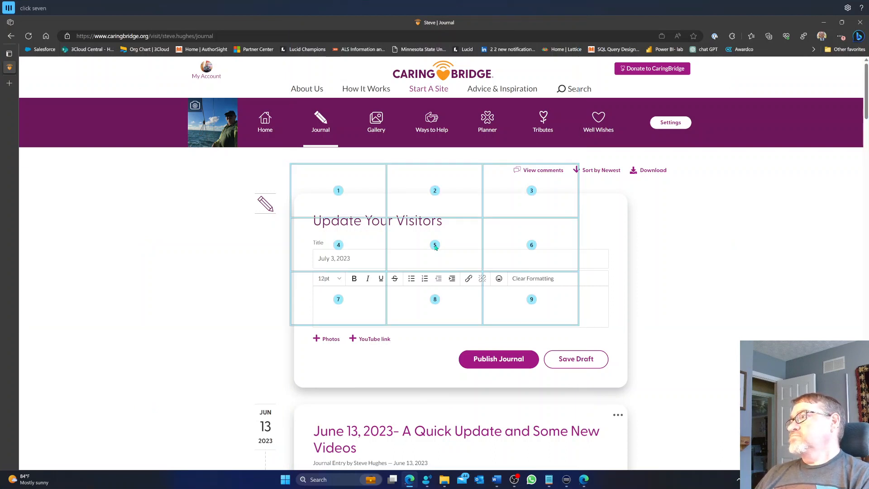
{"action": "left_click", "coordinate": [338, 299]}
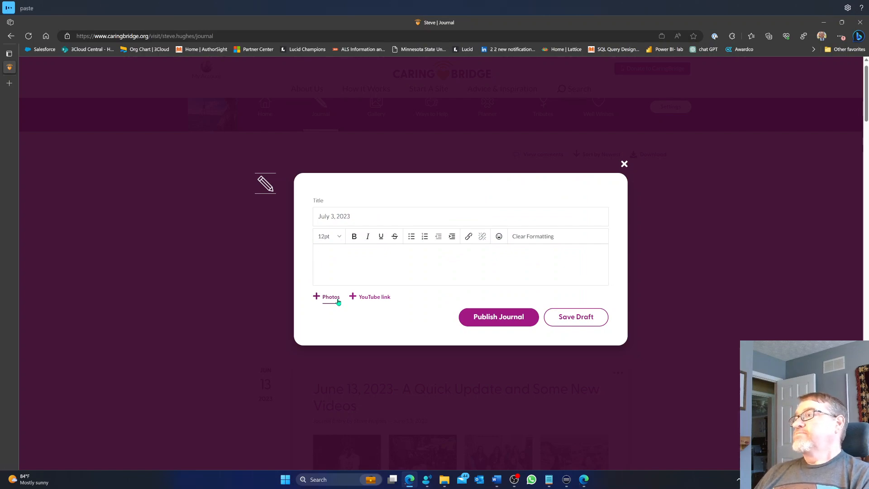
{"action": "key", "text": "ctrl+v"}
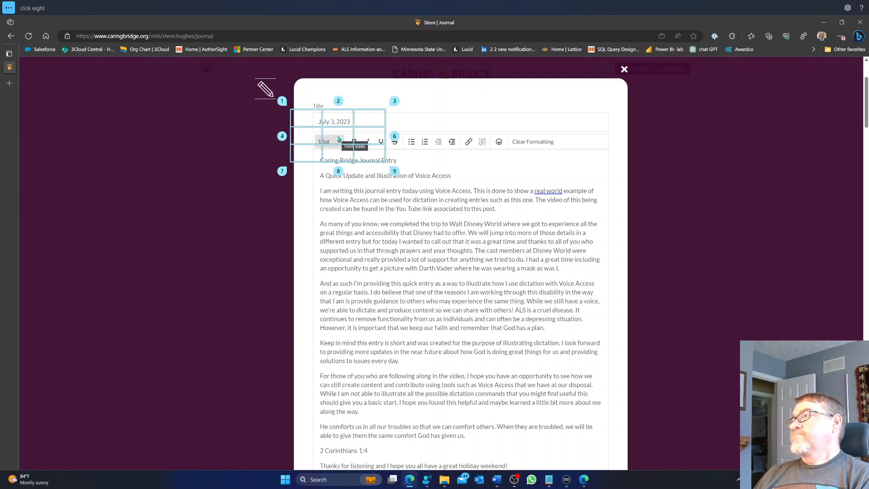
Delete the line "Caring Bridge Journal Entry" and its empty paragraph from the start of the entry body.
{"action": "left_click", "coordinate": [339, 155]}
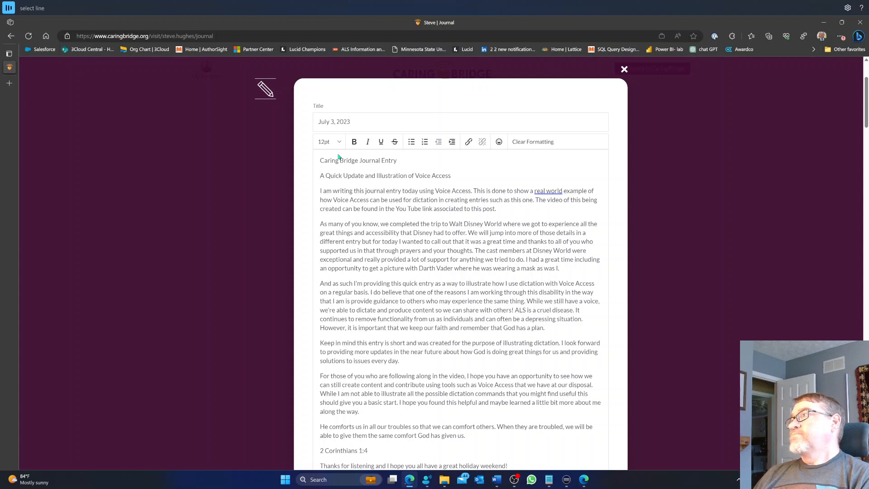
{"action": "triple_click", "coordinate": [338, 156]}
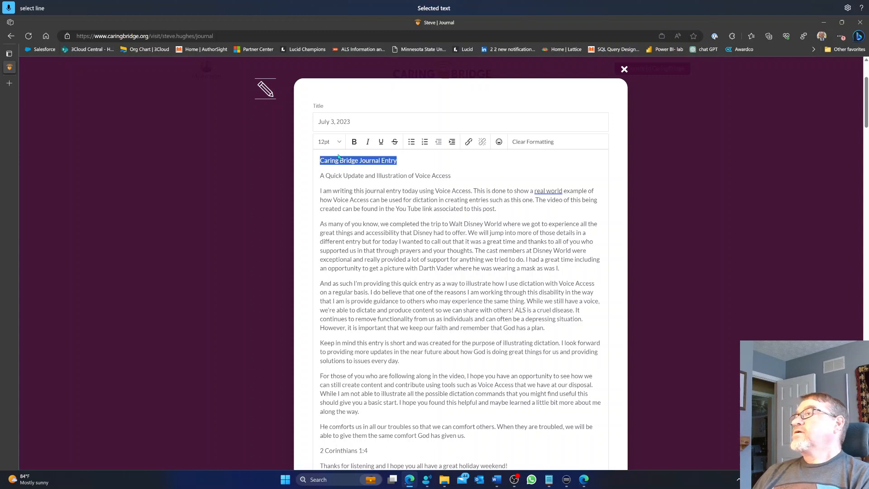
{"action": "key", "text": "Delete"}
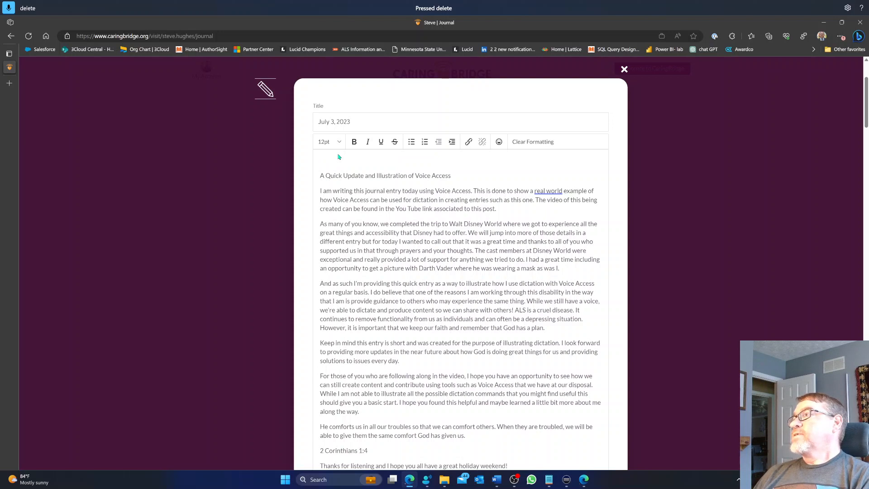
{"action": "key", "text": "Delete"}
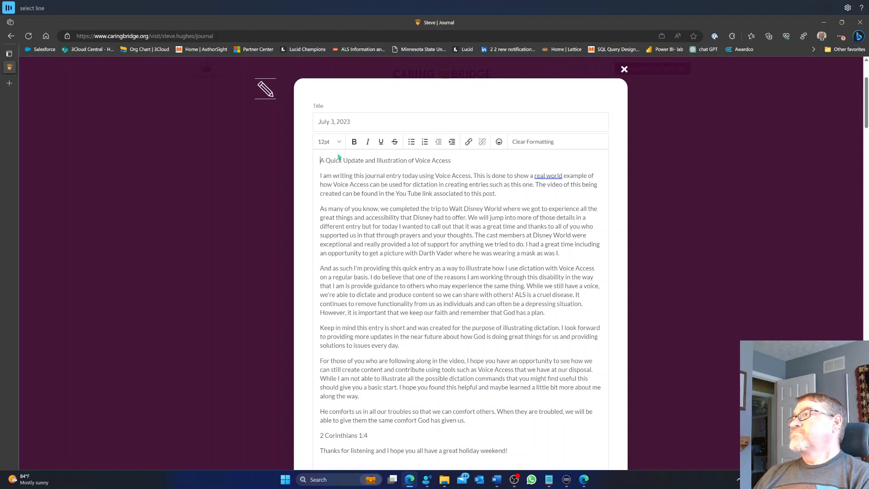
Move the line "A Quick Update and Illustration of Voice Access" from the body to the title after "July 3, 2023", joined with a dash.
{"action": "key", "text": "shift+End"}
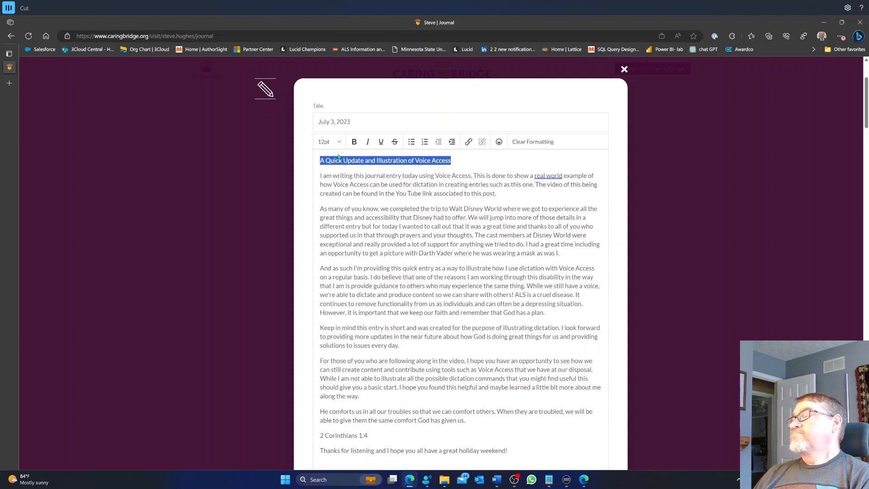
{"action": "key", "text": "ctrl+x"}
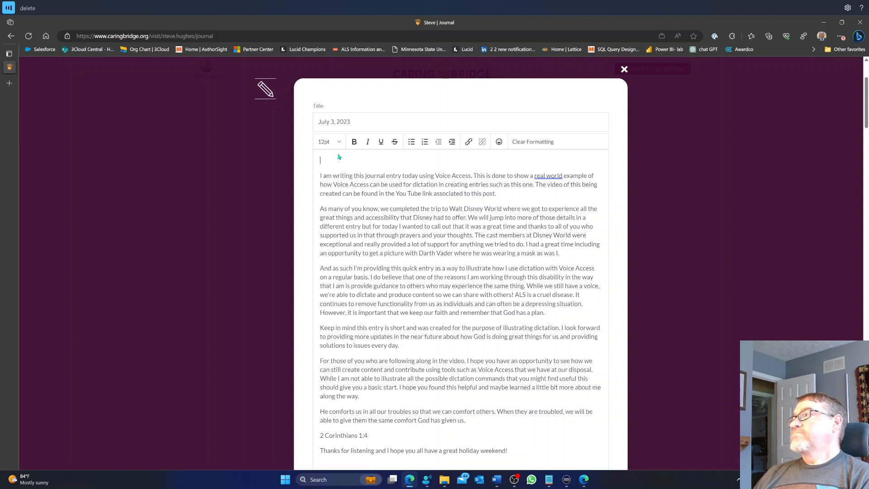
{"action": "key", "text": "Delete"}
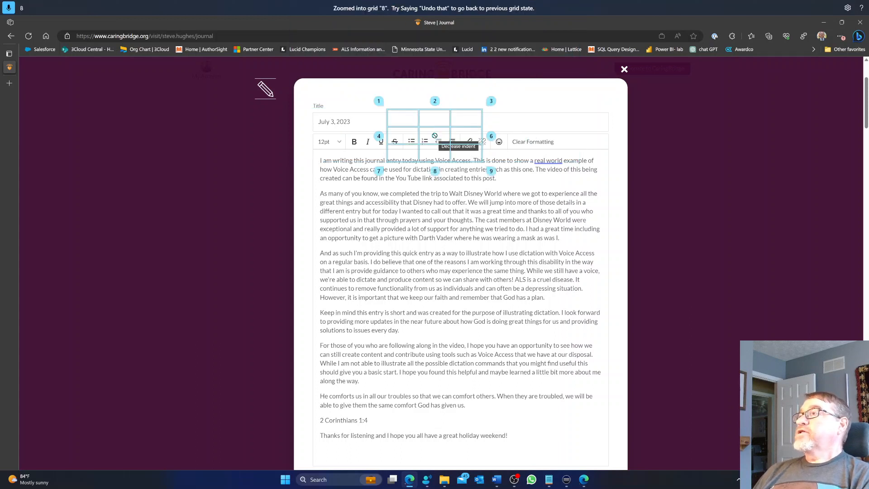
{"action": "left_click", "coordinate": [434, 118]}
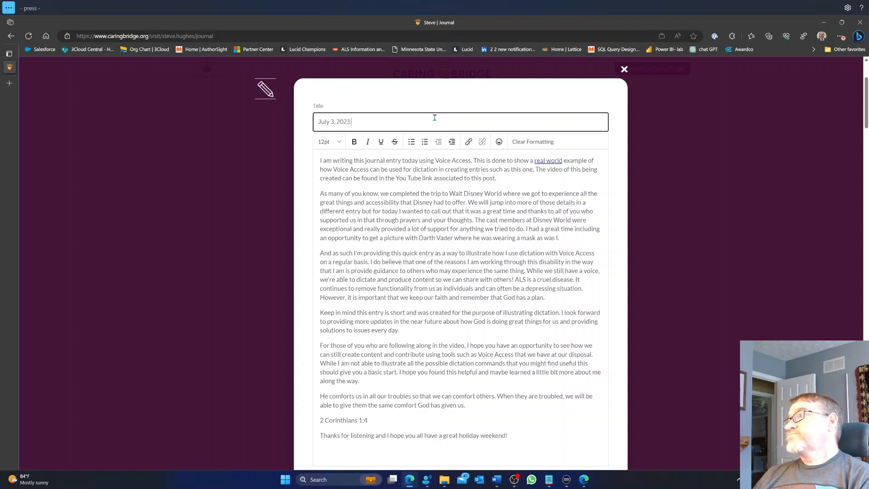
{"action": "type", "text": "– press –"}
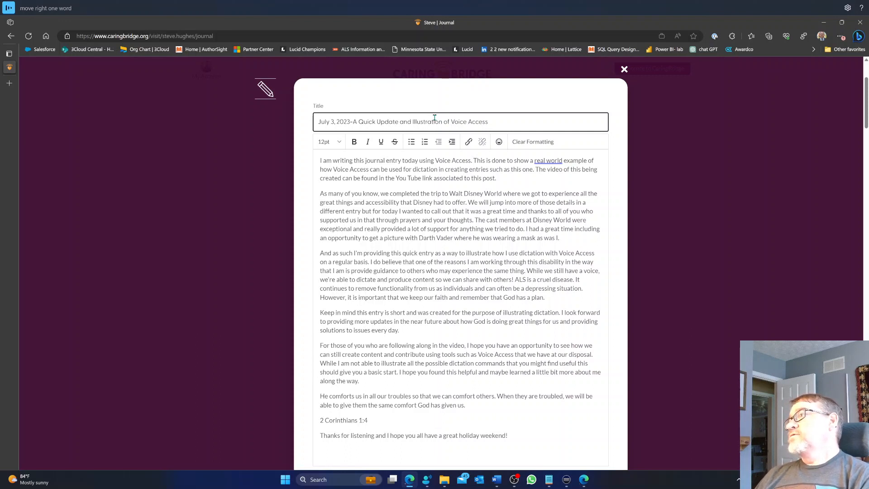
Add a space on each side of the title's dash, giving "July 3, 2023 - A Quick Update and Illustration of Voice Access", and leave the field.
{"action": "key", "text": "ctrl+Right"}
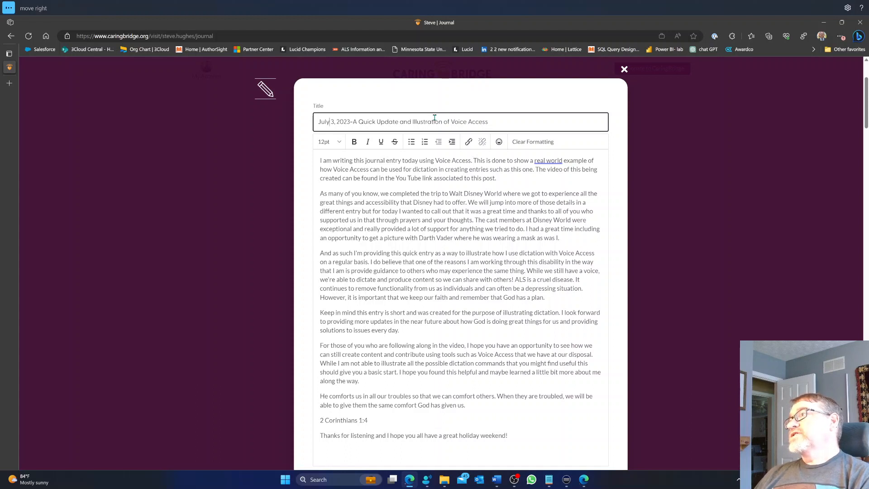
{"action": "key", "text": "ctrl+Right"}
{"action": "key", "text": "ctrl+Right"}
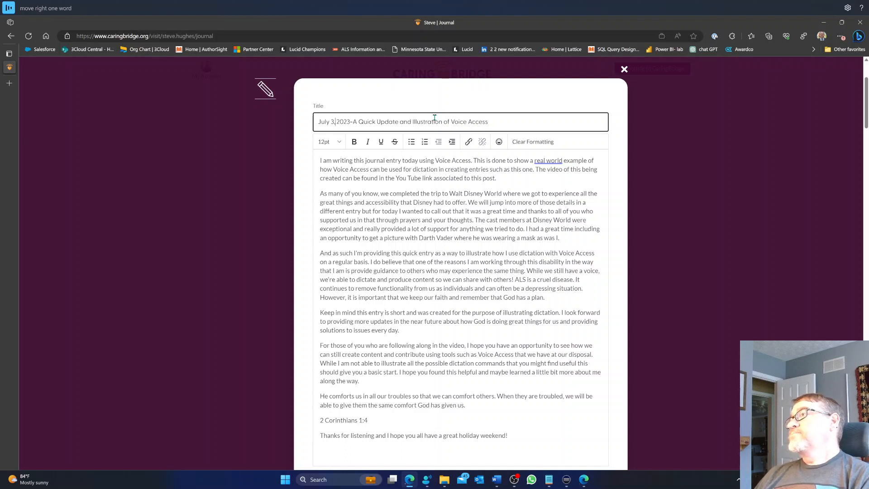
{"action": "key", "text": "ctrl+Right"}
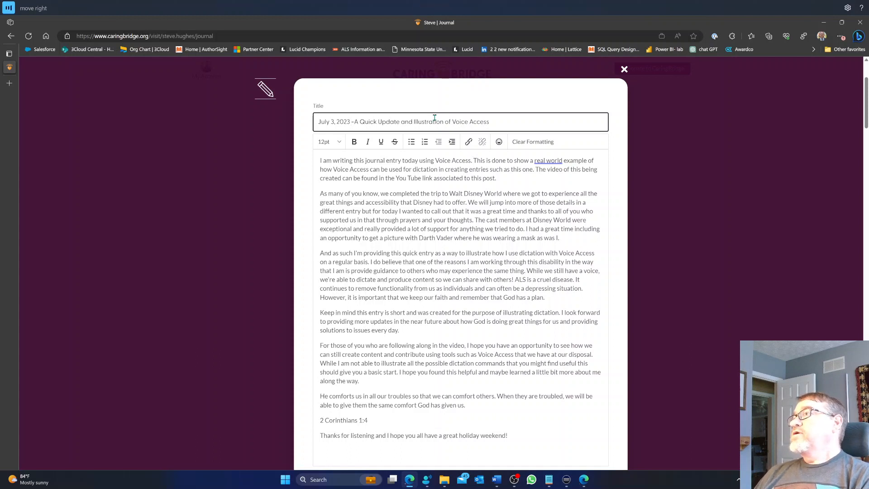
{"action": "key", "text": "ctrl+Right"}
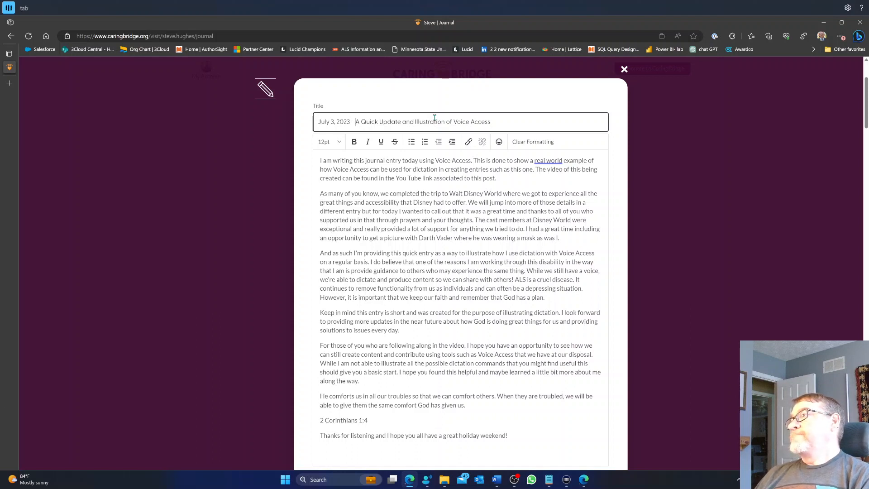
{"action": "key", "text": "Tab"}
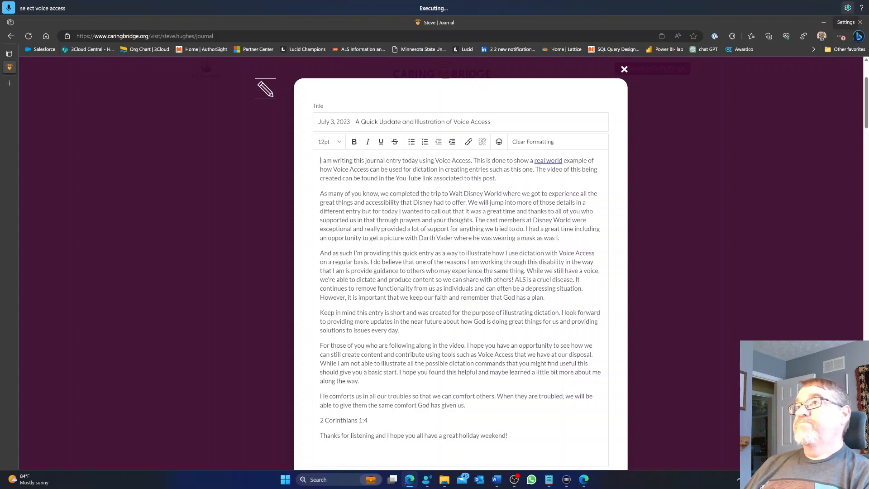
Turn off the unresponsive voice access tool and start it again.
{"action": "left_click", "coordinate": [847, 7]}
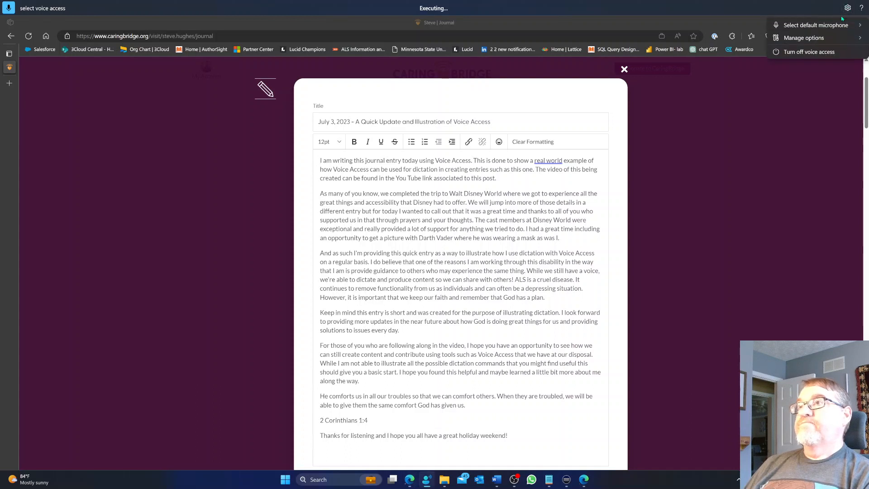
{"action": "left_click", "coordinate": [844, 53]}
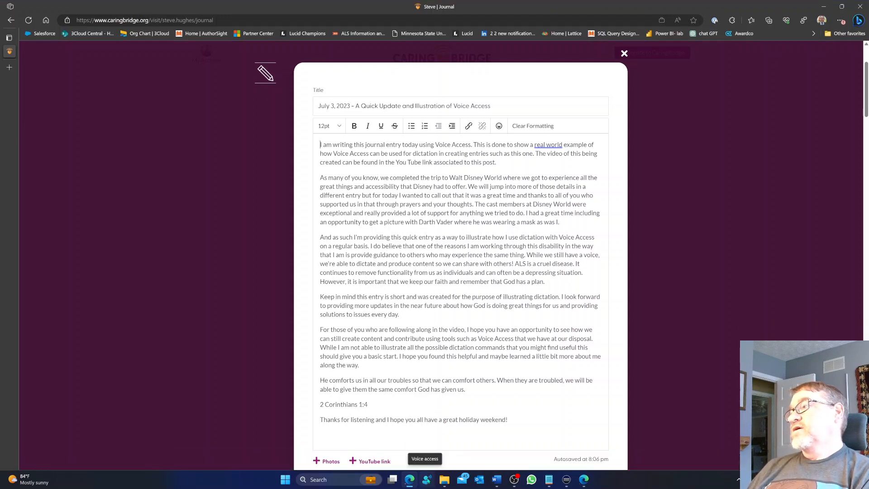
{"action": "left_click", "coordinate": [426, 479]}
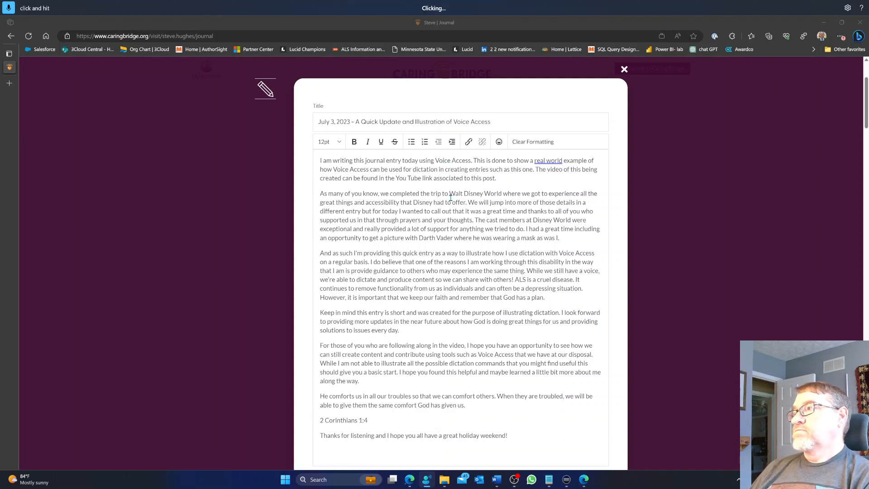
Place the cursor in the words "Voice Access" in the body's first sentence, and restart voice access once more.
{"action": "left_click", "coordinate": [443, 160]}
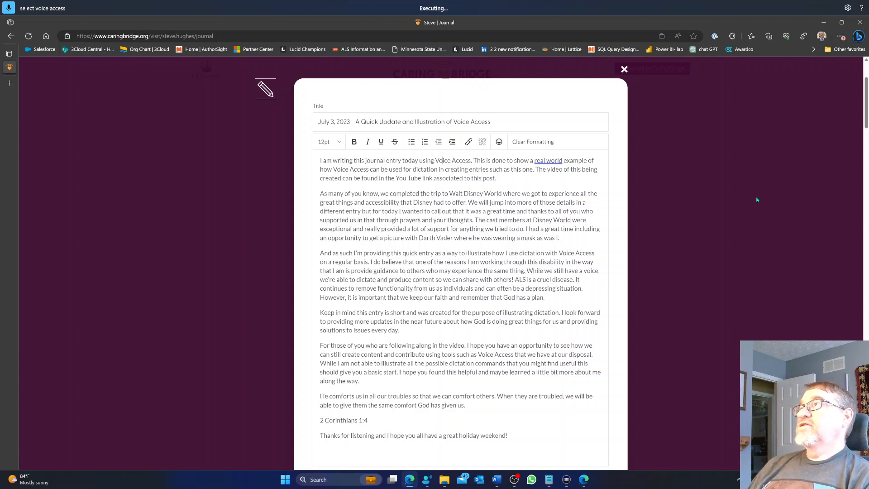
{"action": "left_click", "coordinate": [849, 9]}
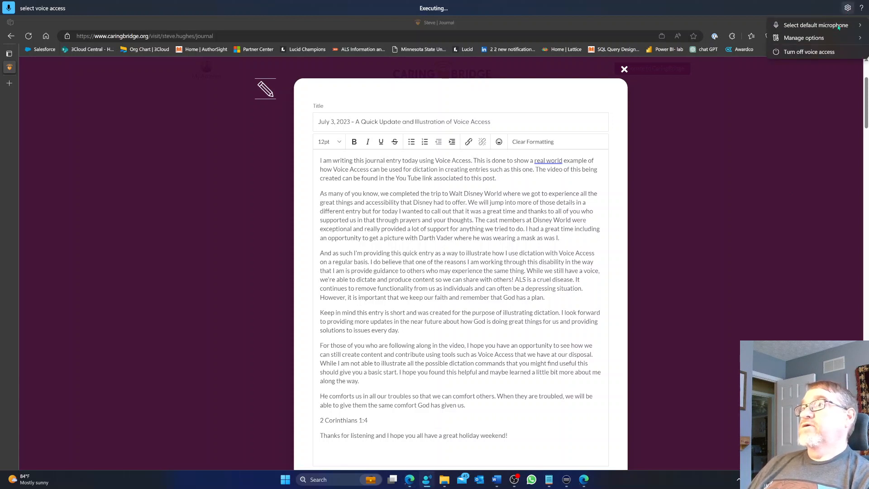
{"action": "left_click", "coordinate": [827, 52]}
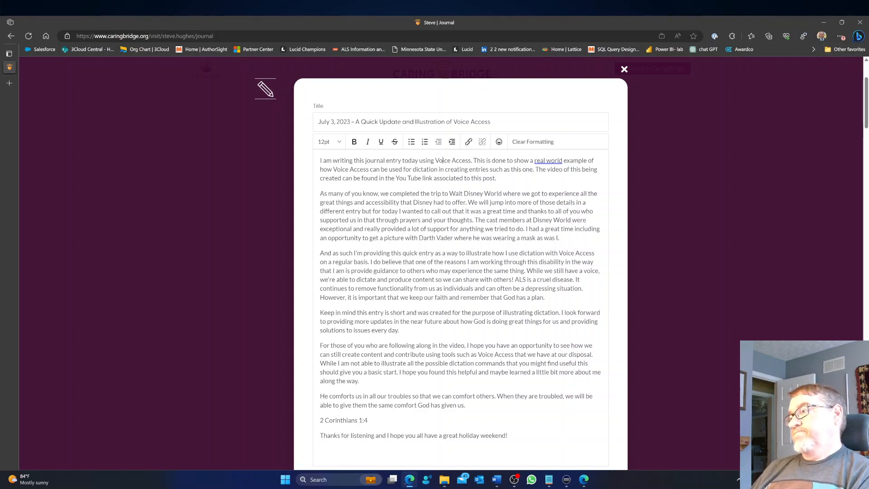
{"action": "left_click", "coordinate": [425, 480]}
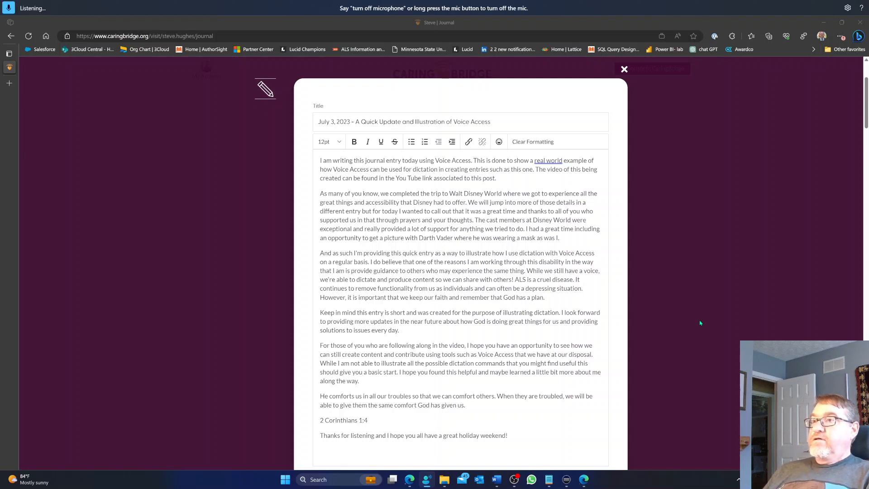
Save the July 3, 2023 journal entry as a draft without publishing it.
{"action": "scroll", "coordinate": [700, 323], "scroll_direction": "down", "scroll_amount": 2}
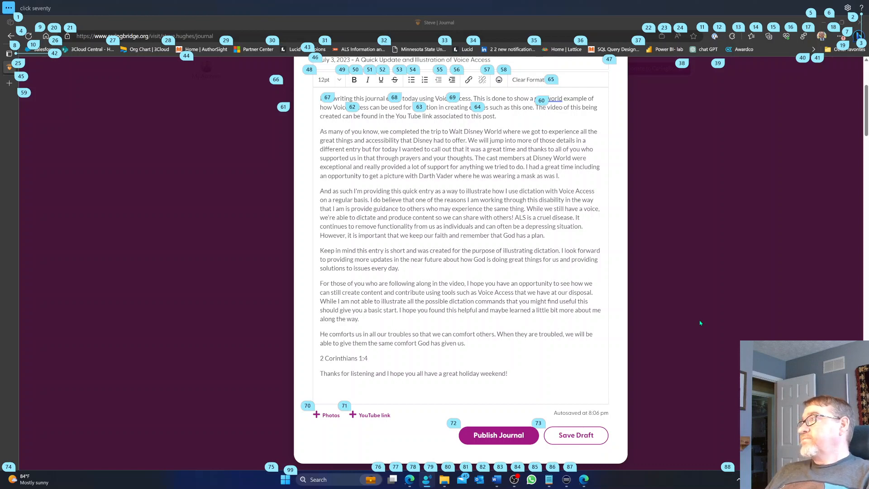
{"action": "left_click", "coordinate": [576, 437]}
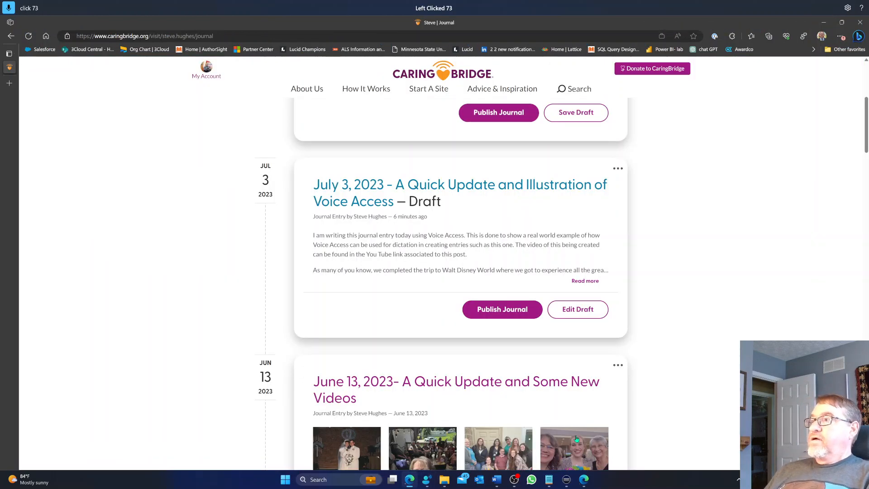